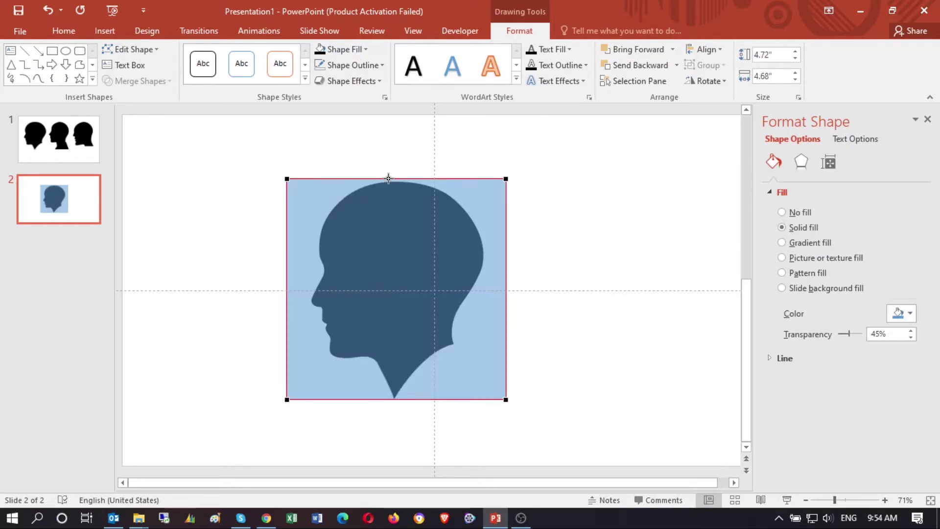
Add an edit point near the middle of each of the four sides of the rectangle covering the head silhouette
right_click(388, 178)
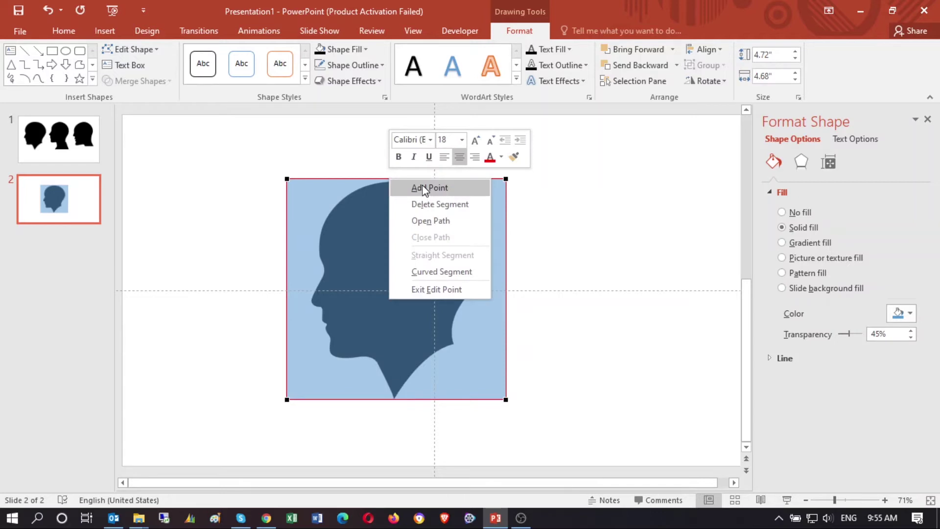
click(420, 187)
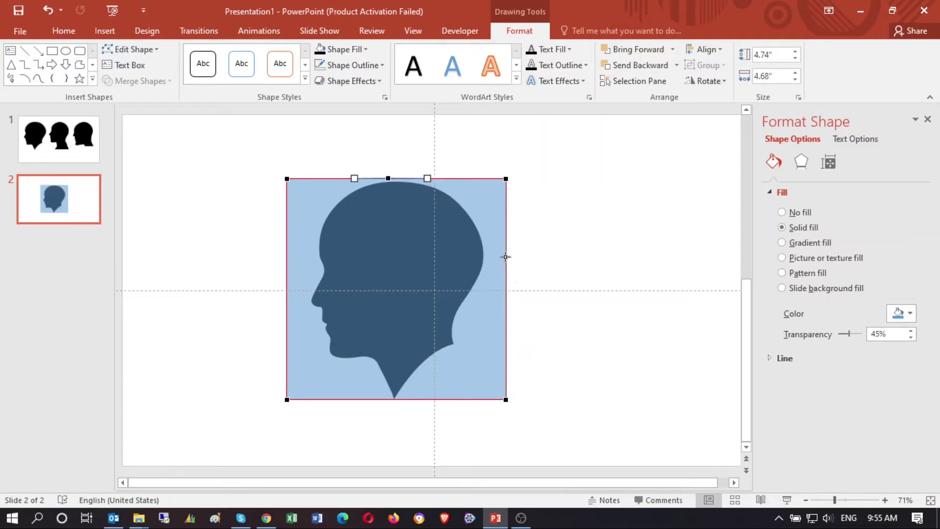
right_click(506, 246)
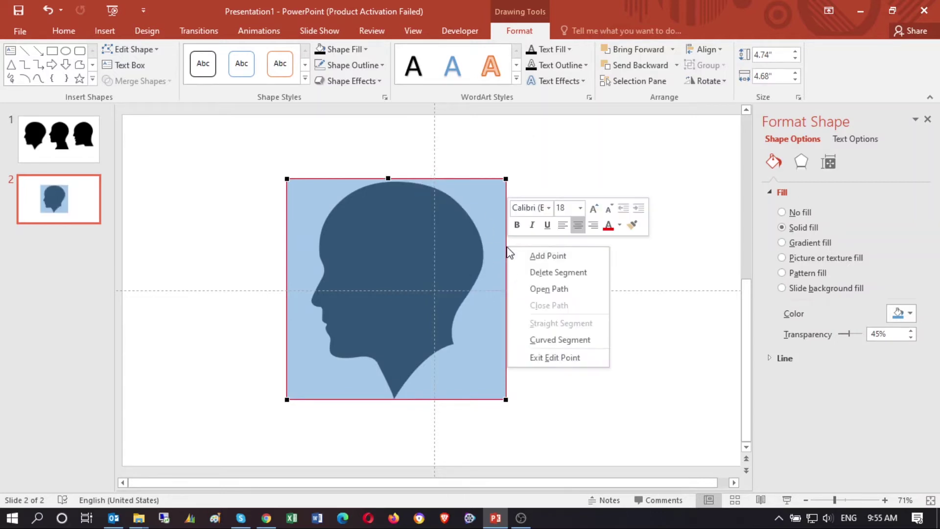
click(543, 255)
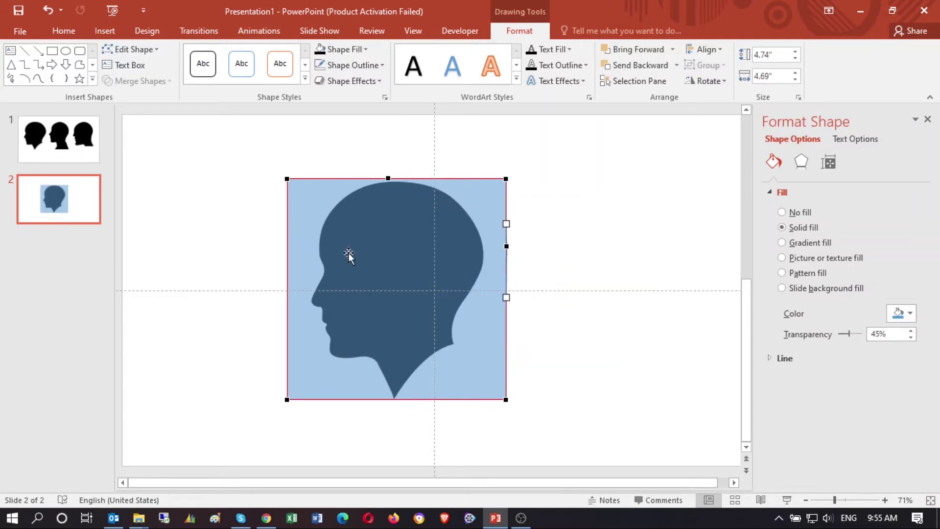
right_click(287, 293)
click(317, 304)
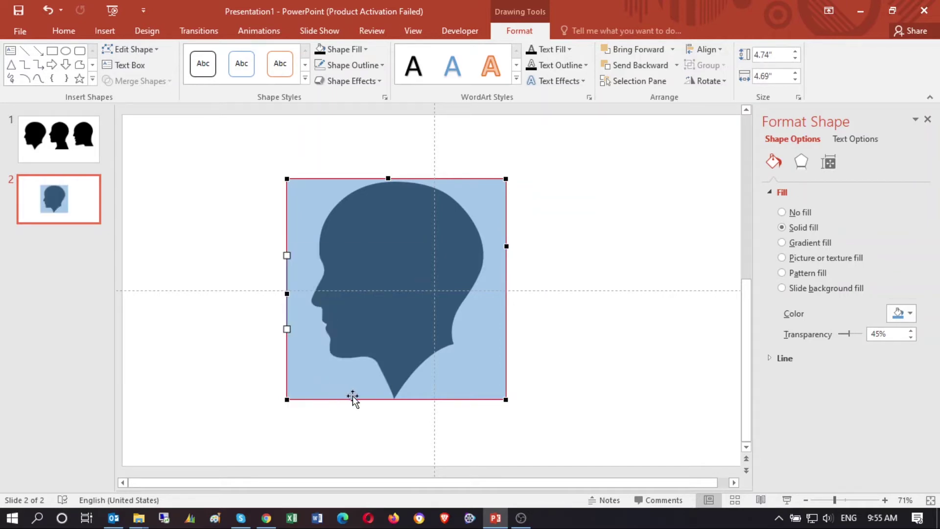
right_click(392, 401)
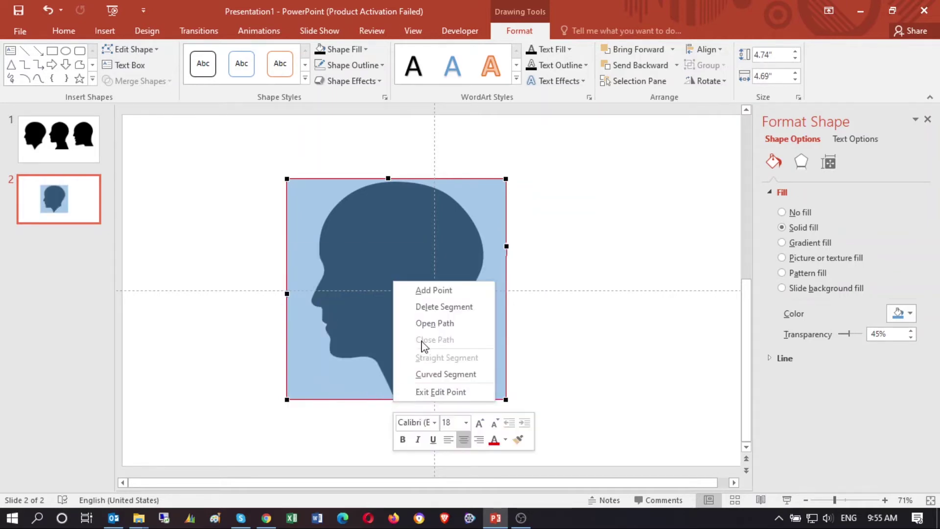
click(427, 291)
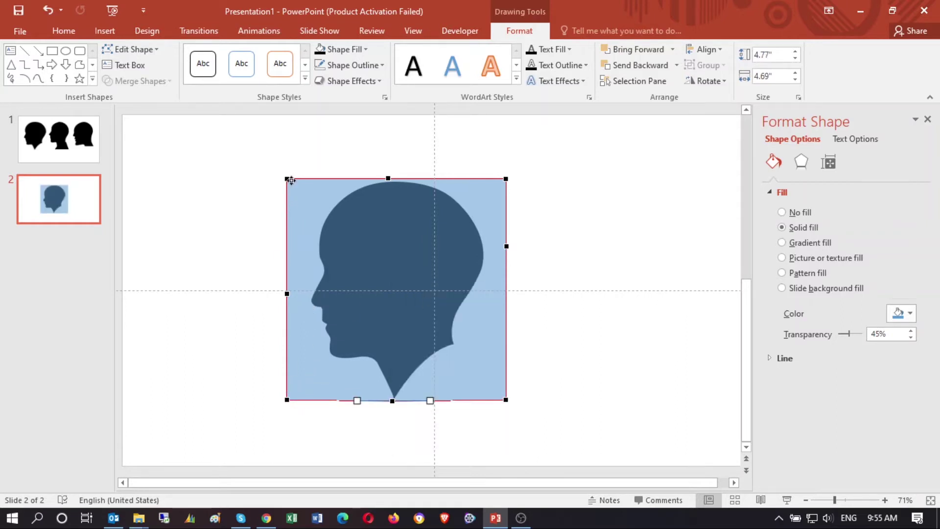
Move the rectangle's upper-left corner point onto the forehead as a straight point, and the left-side point onto the nose tip
drag(288, 178, 324, 196)
right_click(324, 198)
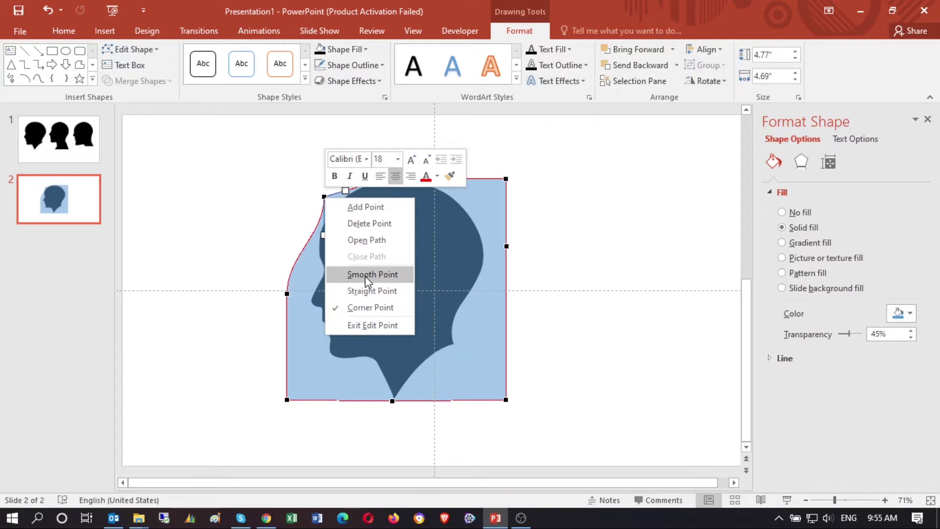
click(362, 290)
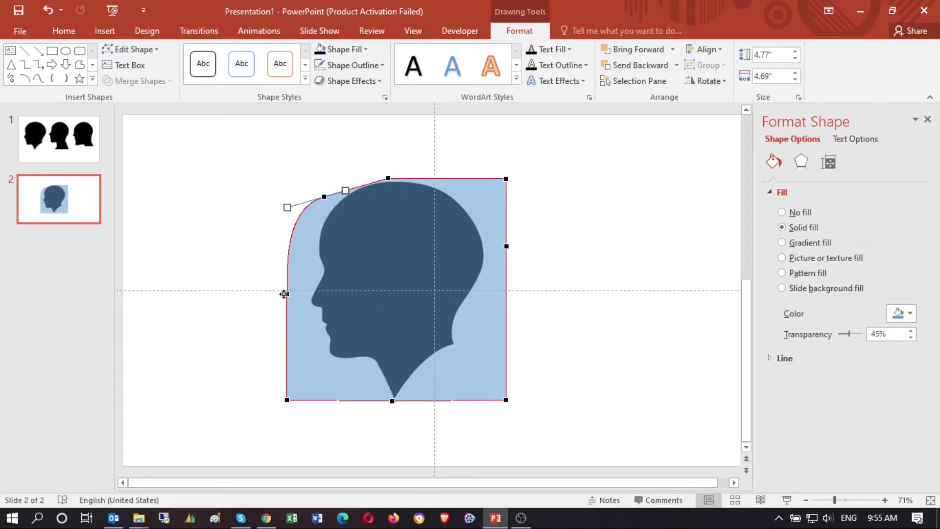
drag(286, 292, 310, 300)
mouse_move(324, 194)
mouse_down()
mouse_move(336, 195)
mouse_move(330, 212)
mouse_up()
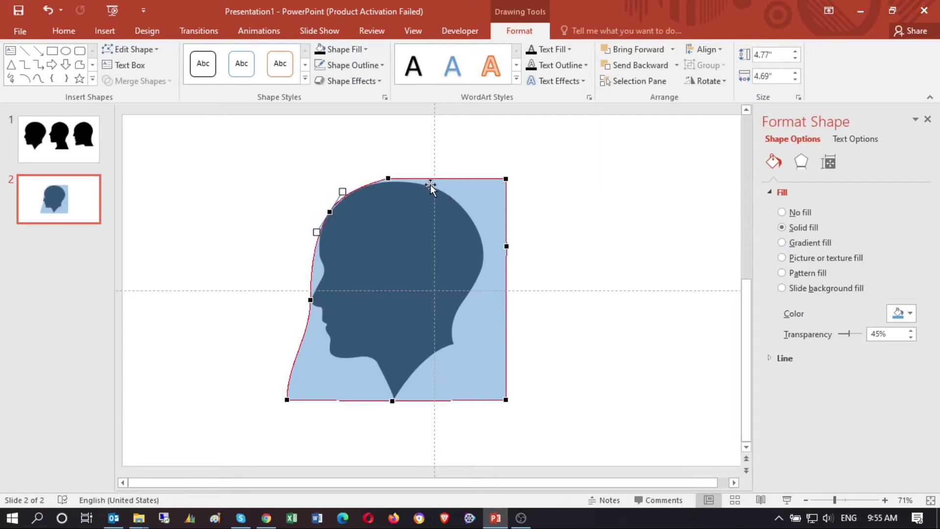
Delete the rectangle's upper-right corner point and bend the outline from the crown toward the back of the head
right_click(506, 179)
click(539, 204)
click(386, 179)
drag(426, 196, 462, 179)
Move the lower-right corner point to the nape and the right-side point onto the skull, curving the outline along the back of the head
drag(508, 399, 453, 345)
drag(506, 246, 485, 231)
mouse_move(485, 282)
mouse_down()
mouse_move(490, 288)
mouse_move(495, 227)
mouse_move(491, 308)
mouse_move(493, 285)
mouse_up()
drag(500, 341, 489, 324)
drag(493, 285, 482, 269)
drag(482, 268, 484, 269)
drag(479, 306, 467, 309)
drag(499, 228, 483, 268)
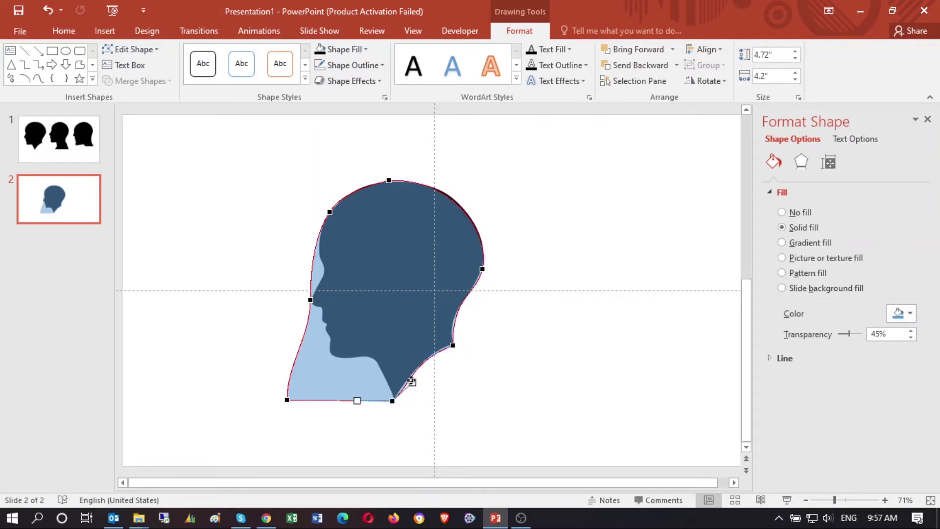
Move the lower-left corner point onto the chin, curve the segment toward the neck, and make the chin point a smooth point
drag(286, 398, 329, 353)
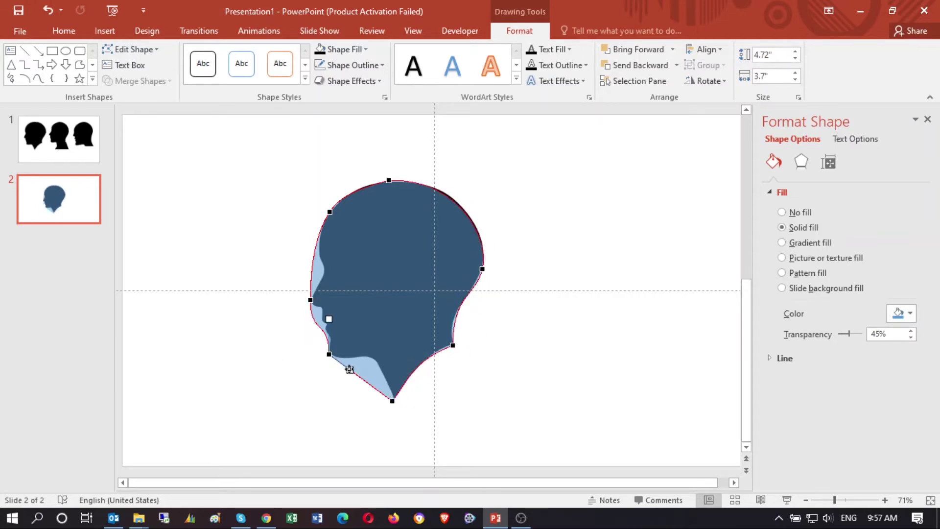
drag(401, 356, 401, 344)
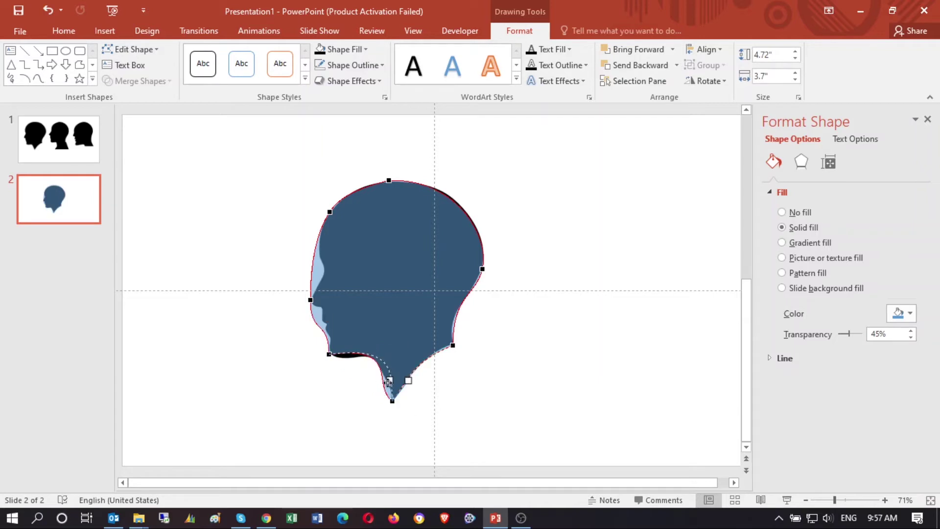
drag(371, 376, 375, 388)
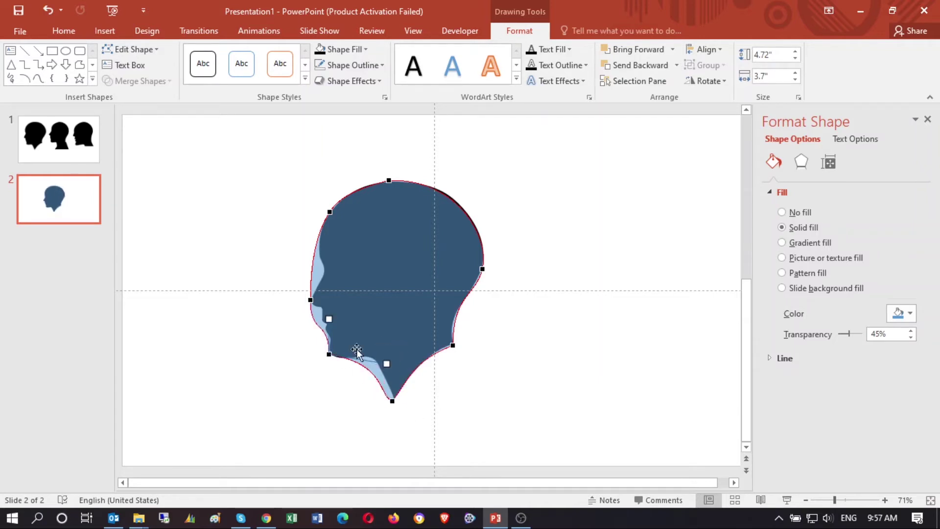
right_click(331, 358)
click(380, 434)
Add an edit point between the forehead and the nose tip and place it in the hollow of the nose bridge
click(311, 300)
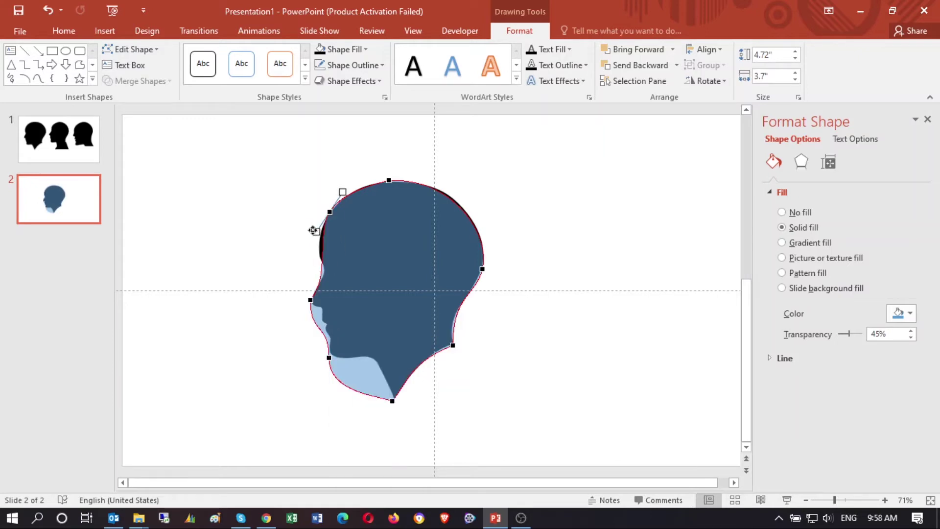
right_click(321, 268)
click(357, 279)
drag(320, 268, 323, 273)
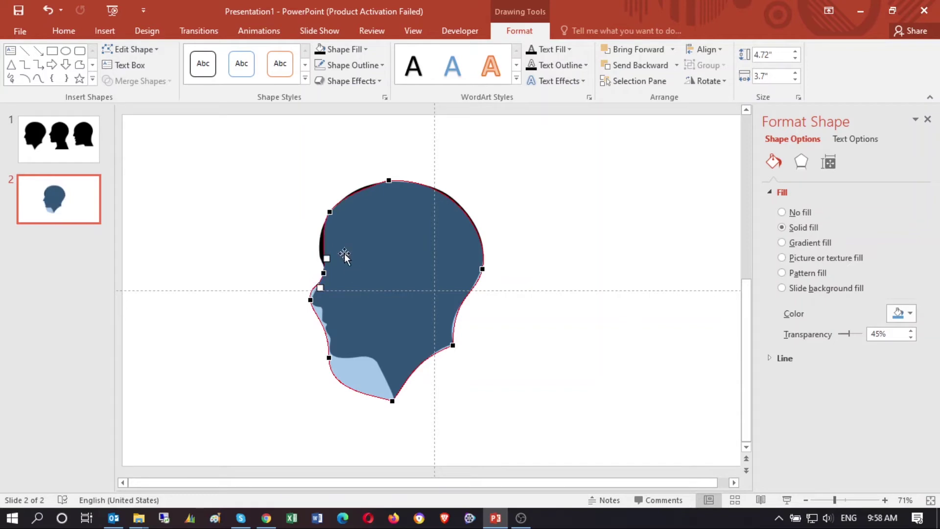
Refine the nose bridge and nose tip points so the outline closely follows the brow and nose profile
drag(835, 499, 864, 500)
drag(424, 482, 371, 482)
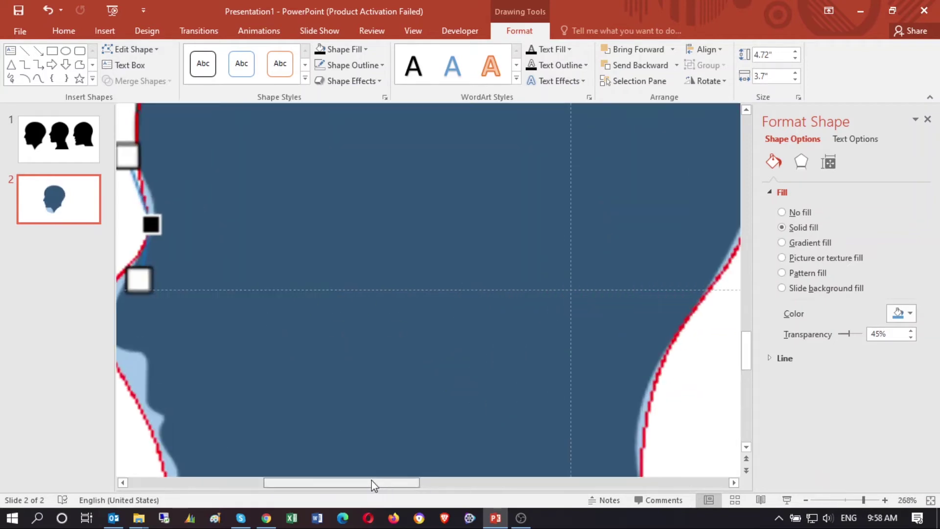
drag(358, 274, 360, 255)
drag(309, 375, 310, 397)
drag(307, 345, 310, 344)
mouse_move(360, 255)
mouse_down()
mouse_move(363, 280)
mouse_move(360, 250)
mouse_up()
click(310, 396)
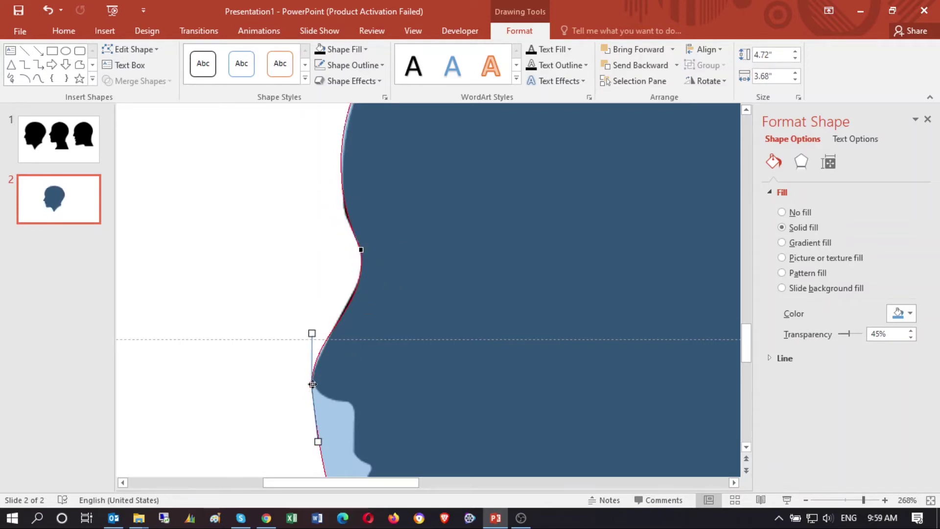
Adjust the curve below the nose tip, then add an edit point beneath it and move it inward toward the upper lip
scroll(343, 392, down, 3)
drag(368, 282, 365, 288)
right_click(344, 337)
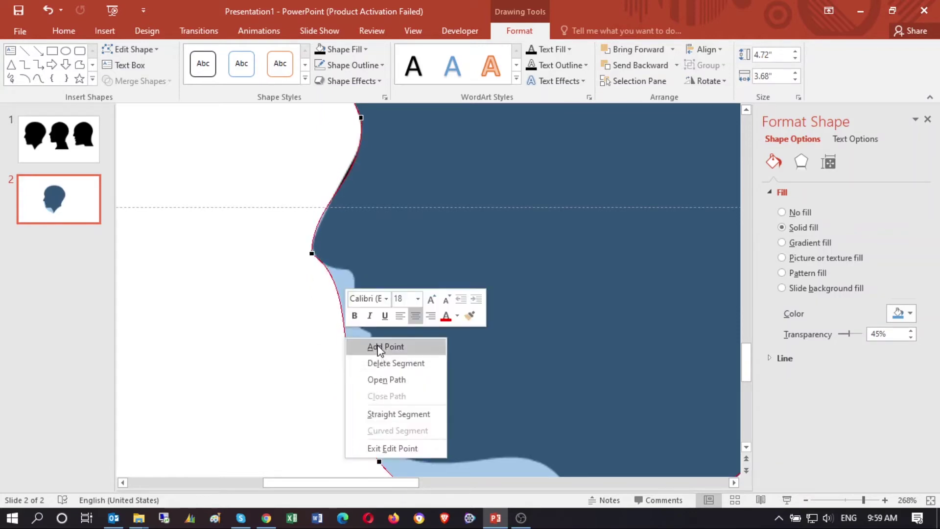
click(378, 347)
drag(344, 336, 353, 255)
click(312, 254)
scroll(391, 318, down, 1)
Add edit points between the nose base and the mouth and bend the outline around the lips
right_click(352, 270)
click(372, 276)
right_click(366, 270)
click(399, 277)
drag(373, 270, 362, 290)
Add an edit point below the mouth, move it under the lower lip, and curve the outline around the lip
right_click(355, 343)
click(373, 349)
drag(354, 343, 385, 323)
drag(384, 302, 353, 272)
Reposition the chin point on the silhouette's chin and adjust its handles to round the outline there
drag(380, 395, 406, 407)
scroll(430, 392, down, 2)
drag(406, 309, 406, 309)
mouse_move(444, 346)
mouse_down()
mouse_move(450, 350)
mouse_move(445, 342)
mouse_up()
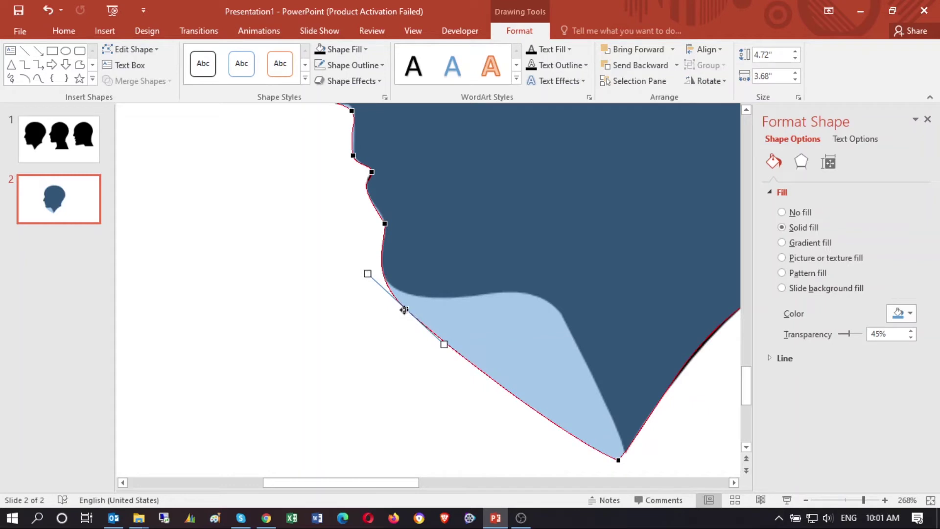
drag(406, 309, 399, 291)
drag(361, 255, 390, 284)
Add an edit point between the chin and neck tip, move it to the throat corner, and curve the outline under the jaw
right_click(476, 353)
click(489, 360)
drag(476, 352, 545, 303)
mouse_move(507, 275)
mouse_down()
mouse_move(476, 304)
mouse_move(491, 282)
mouse_up()
drag(390, 282, 427, 310)
right_click(625, 453)
click(664, 340)
key(ctrl+z)
Move the lowest point onto the silhouette's neck tip and bend the front neck segment along the throat
drag(619, 459, 625, 451)
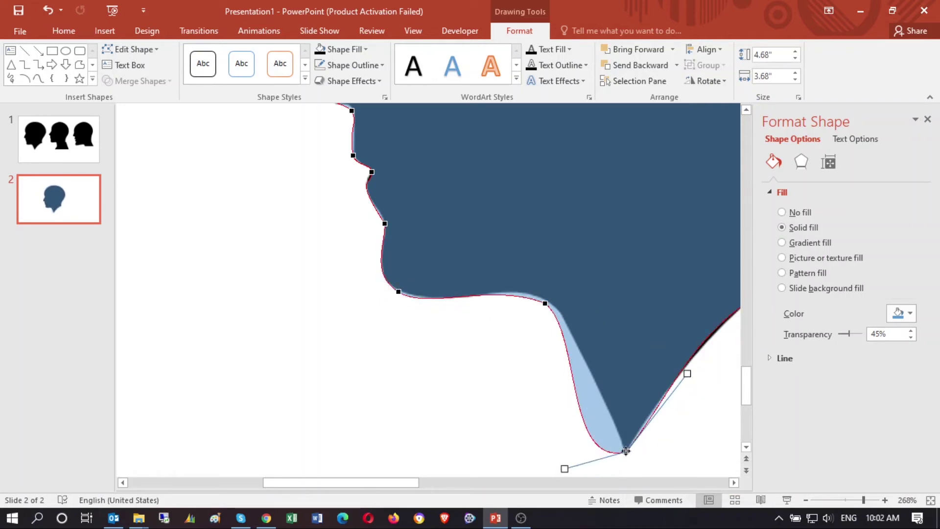
drag(564, 468, 604, 412)
click(546, 304)
drag(490, 280, 489, 284)
Fine-tune the chin and throat points and their handles so the outline matches the underside of the jaw
click(398, 291)
drag(398, 292, 422, 309)
drag(546, 301, 540, 297)
drag(577, 324, 574, 313)
drag(484, 279, 477, 296)
click(396, 289)
drag(423, 304, 426, 311)
drag(365, 268, 371, 268)
Lower the crown point slightly and adjust its handles to fit the outline over the top of the head
scroll(439, 318, up, 3)
scroll(439, 319, up, 2)
click(604, 219)
drag(523, 243, 508, 233)
mouse_move(413, 483)
mouse_down()
mouse_move(516, 483)
mouse_move(408, 482)
mouse_up()
drag(286, 220, 286, 223)
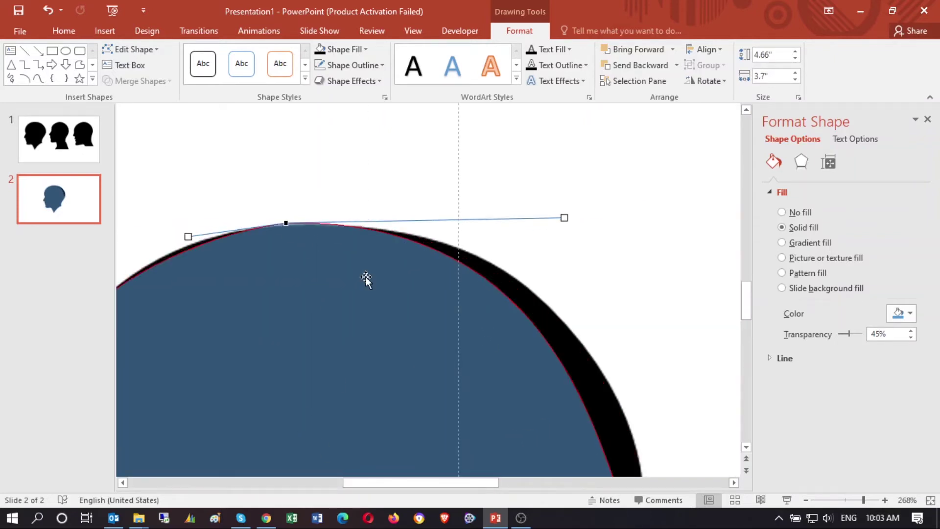
drag(564, 218, 651, 226)
Reposition the back-of-head and nape points and adjust their handles to follow the rear of the skull and neck
scroll(543, 434, down, 3)
drag(640, 373, 640, 294)
scroll(640, 301, down, 3)
drag(530, 430, 532, 426)
drag(532, 235, 489, 234)
scroll(525, 248, up, 1)
click(641, 146)
drag(682, 248, 659, 264)
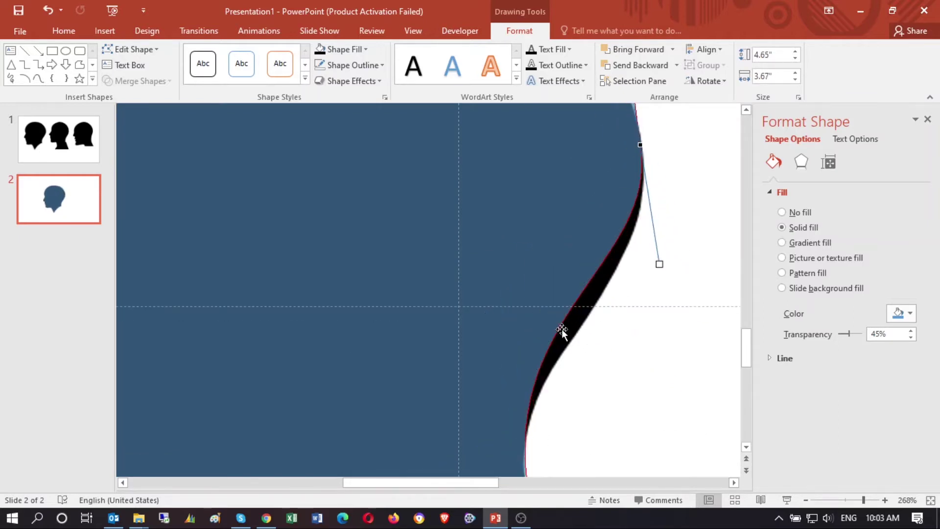
Refine the nape curve and shift the back-of-head point down, adjusting its lower handle to match the silhouette
scroll(555, 253, down, 1)
mouse_move(489, 234)
mouse_down()
mouse_move(516, 237)
mouse_move(491, 247)
mouse_up()
scroll(491, 247, up, 1)
click(640, 128)
mouse_move(661, 248)
mouse_down()
mouse_move(656, 216)
mouse_move(659, 256)
mouse_up()
drag(639, 128, 639, 164)
drag(657, 293, 651, 293)
scroll(646, 332, up, 2)
drag(640, 330, 638, 416)
scroll(651, 333, down, 1)
scroll(654, 336, up, 3)
scroll(638, 416, down, 3)
key(ctrl+z)
Add an edit point just behind the crown and fit the curve from it down to the back-of-head point
scroll(637, 416, up, 5)
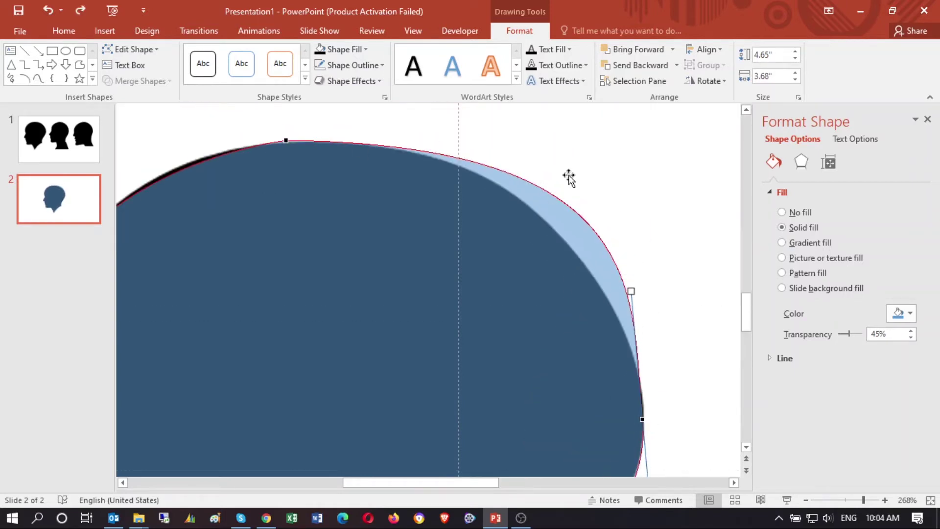
drag(397, 146, 615, 345)
scroll(711, 389, down, 5)
scroll(711, 389, up, 5)
drag(631, 296, 623, 276)
drag(398, 146, 401, 146)
click(643, 411)
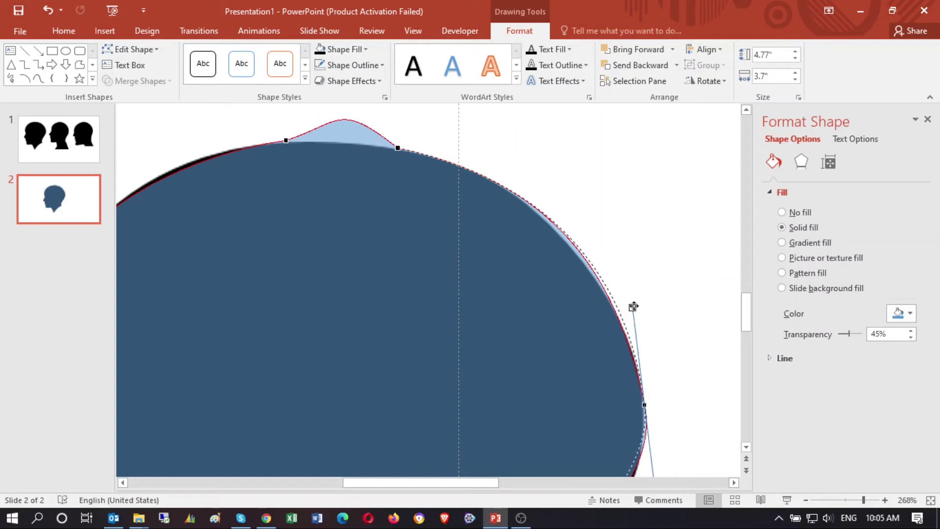
Add an edit point on the back of the neck, place it above the nape corner, and adjust the segment between them
scroll(649, 337, down, 5)
scroll(619, 388, down, 2)
right_click(570, 216)
click(606, 223)
drag(572, 214, 528, 323)
click(530, 412)
drag(529, 381, 514, 371)
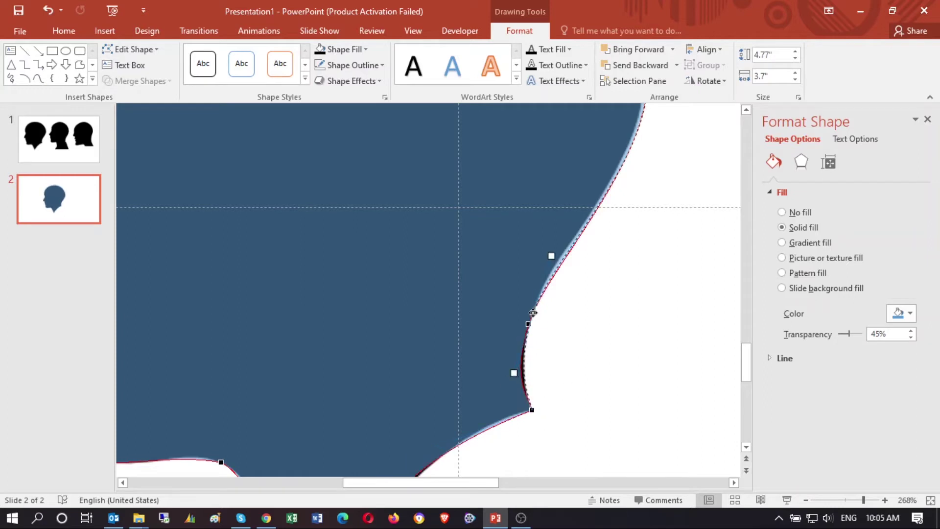
Adjust the back-of-head point and its lower handle to fit the outline to the rear of the skull
scroll(606, 279, up, 3)
click(641, 192)
scroll(656, 174, up, 2)
drag(641, 192, 620, 208)
drag(664, 381, 656, 409)
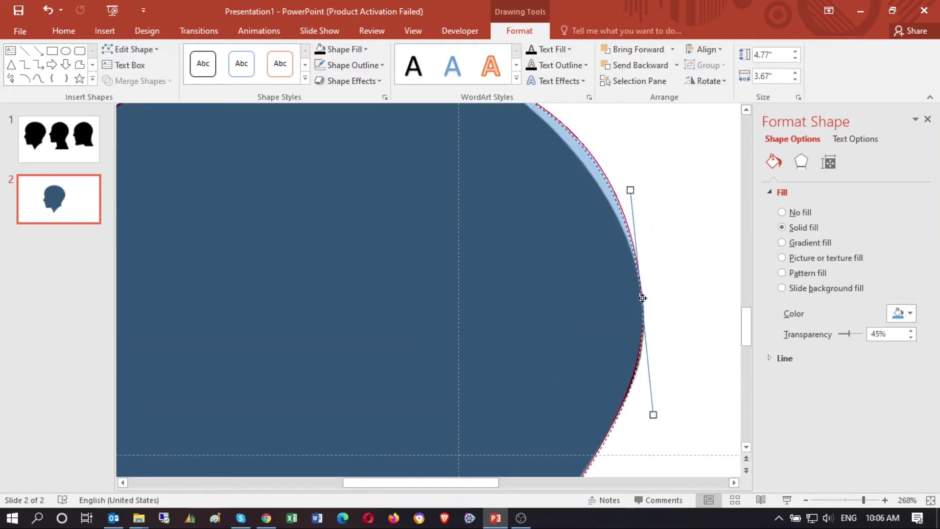
Flatten the bulge between the two crown points and tighten the curve behind them to match the top of the head
scroll(598, 260, up, 2)
drag(345, 120, 311, 135)
click(398, 147)
drag(336, 101, 337, 147)
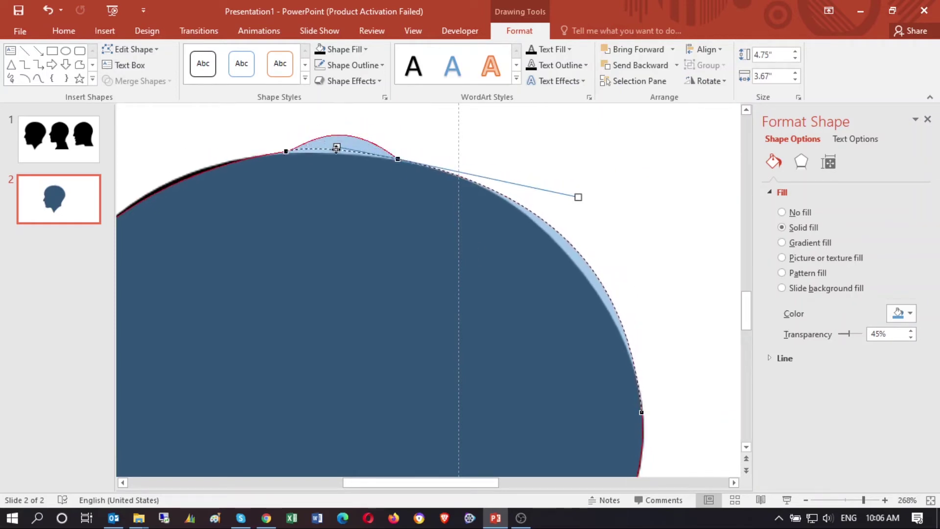
drag(577, 195, 543, 193)
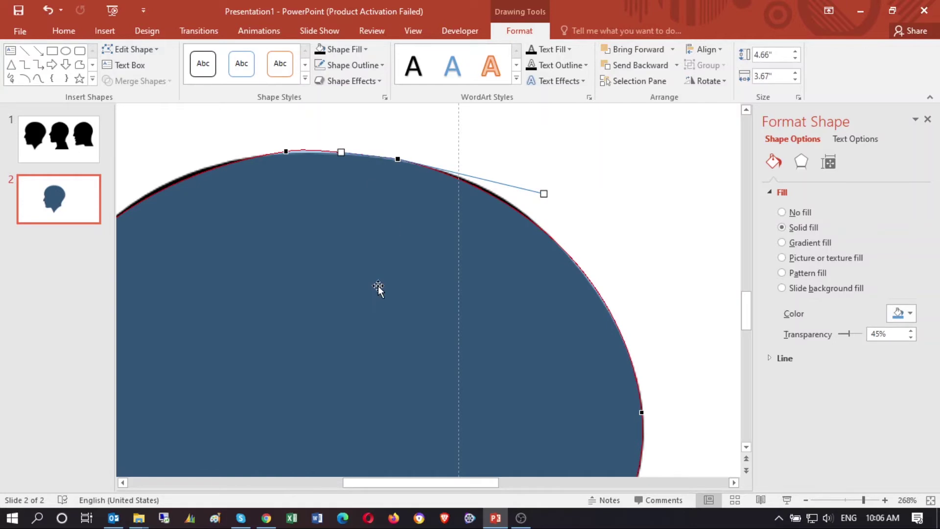
click(845, 500)
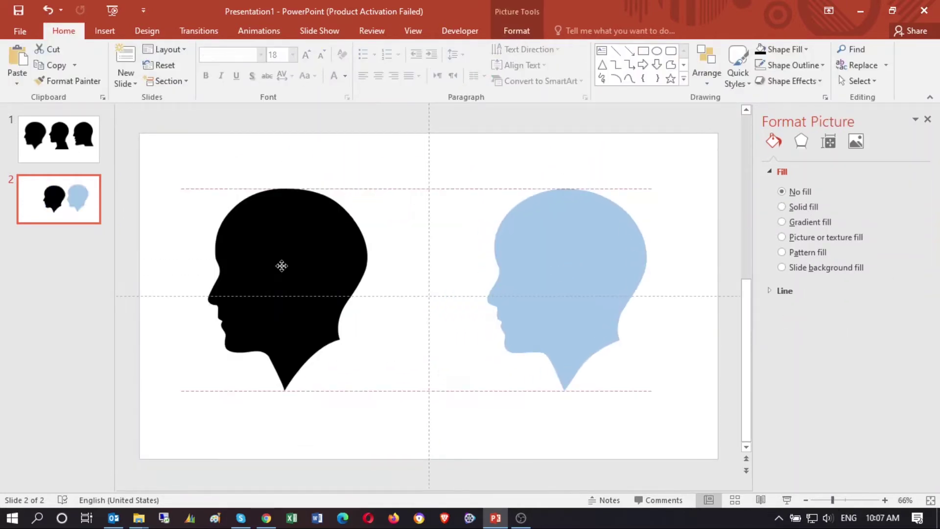
Change the traced head shape's fill to green and set the black silhouette picture level with it
click(568, 252)
click(520, 31)
click(320, 49)
click(364, 49)
click(356, 97)
click(364, 49)
click(379, 131)
click(364, 49)
click(424, 131)
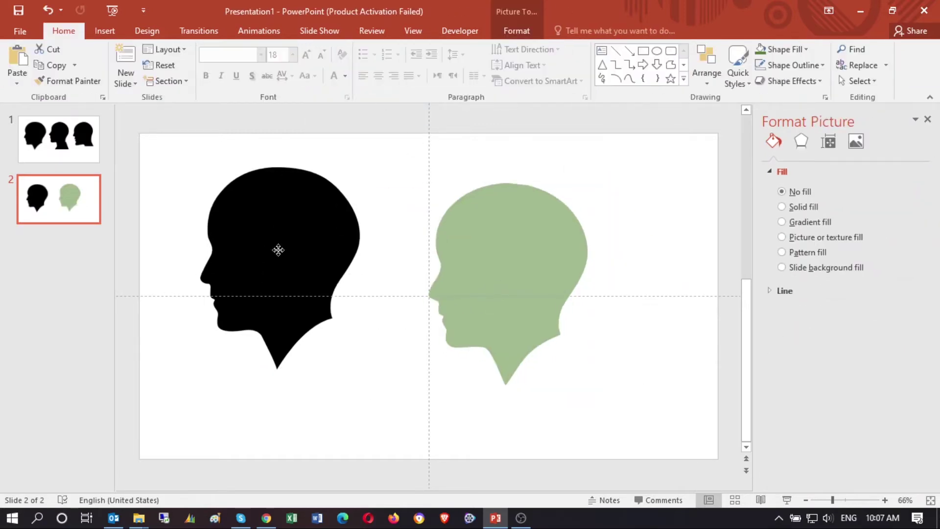
click(279, 250)
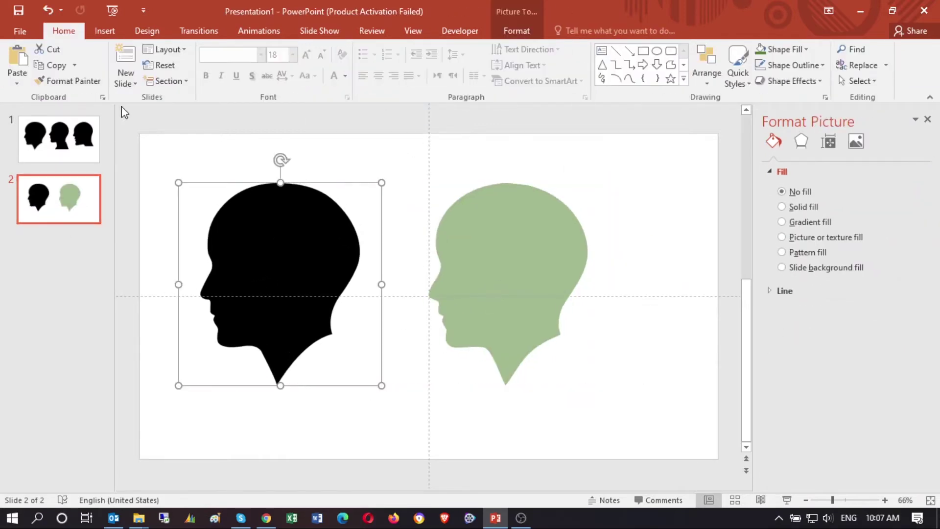
Insert a new slide at the end and delete its title and text placeholders
click(123, 58)
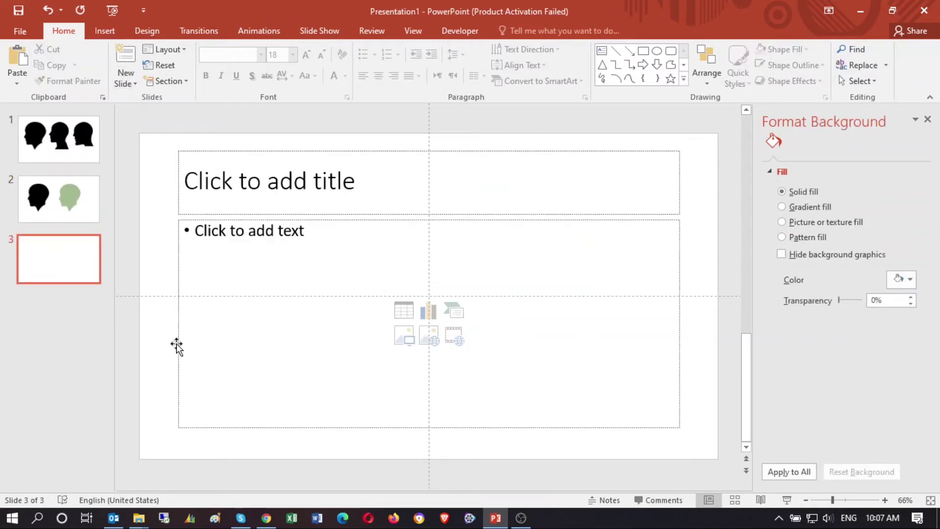
key(ctrl+a)
key(Delete)
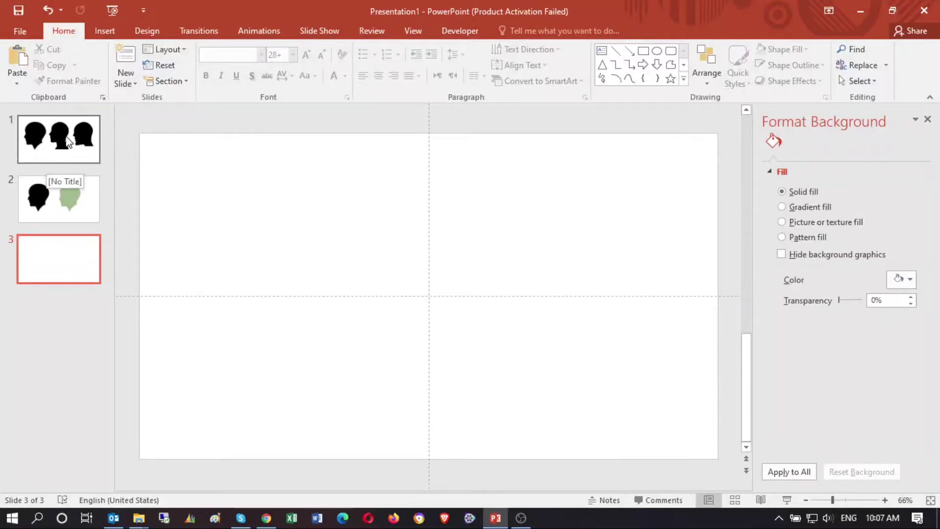
Copy the middle head silhouette from slide 1 onto slide 3 and place it in the left part of the slide
click(59, 139)
click(412, 257)
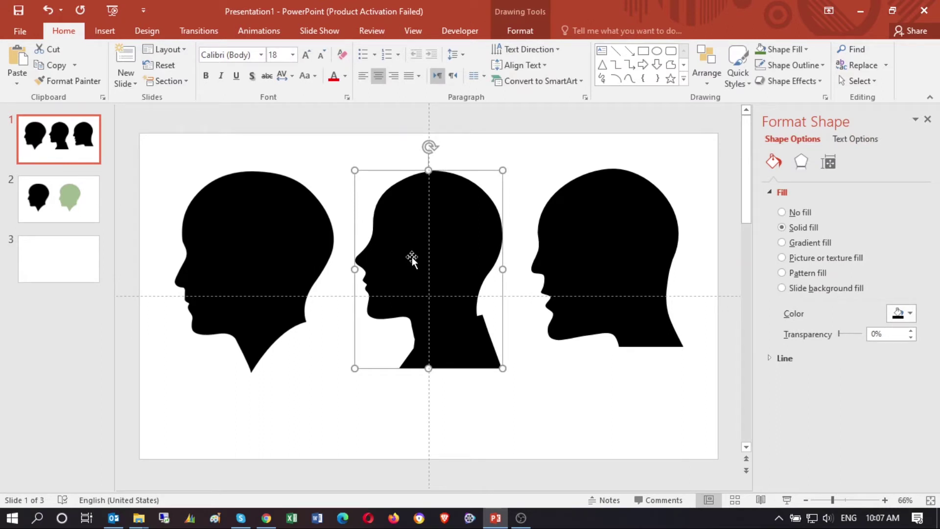
click(70, 268)
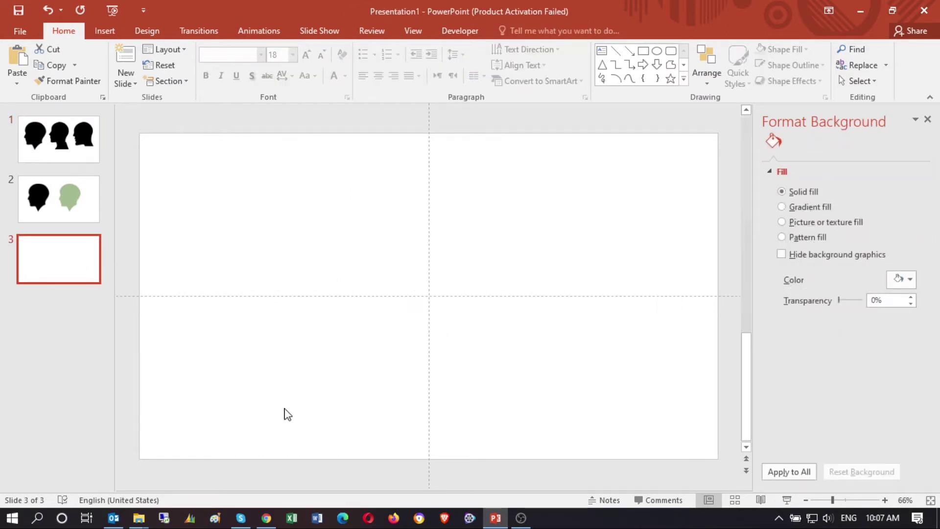
key(ctrl+v)
drag(424, 256, 269, 268)
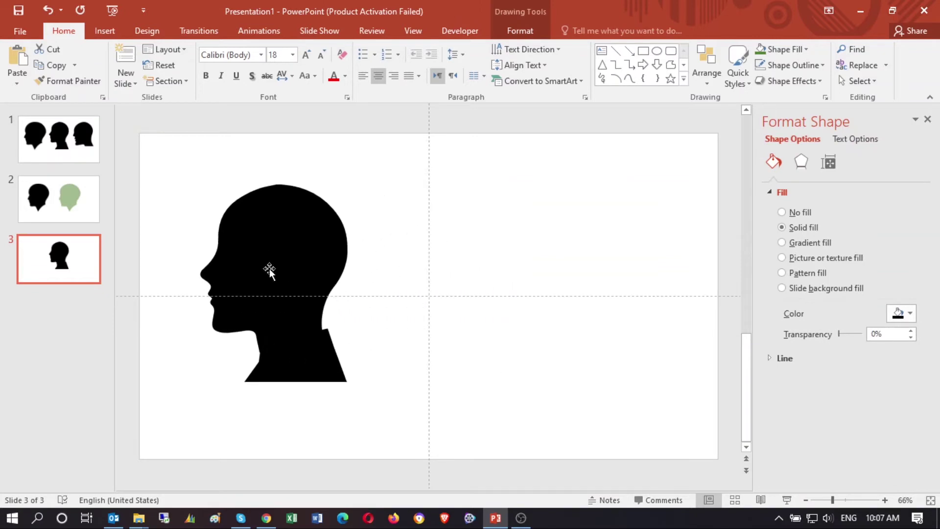
click(520, 31)
click(415, 211)
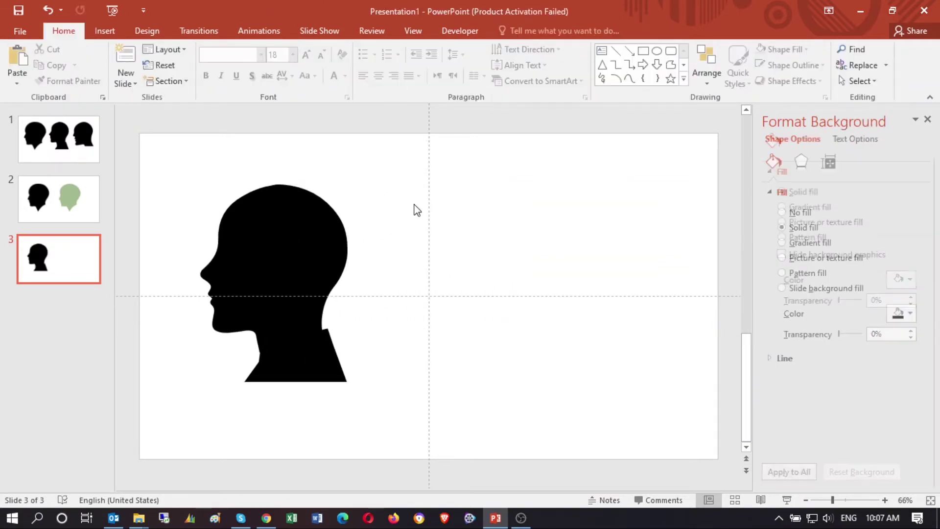
click(279, 262)
drag(266, 278, 261, 260)
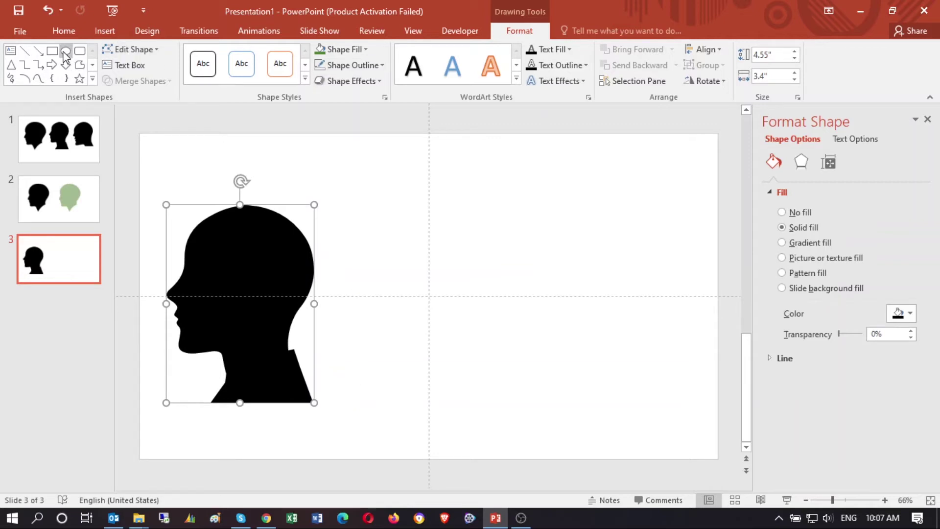
Draw a circle about 3.03" in diameter beside the head silhouette
drag(364, 220, 487, 352)
mouse_move(451, 320)
mouse_down()
mouse_move(265, 298)
mouse_move(407, 287)
mouse_move(451, 314)
mouse_up()
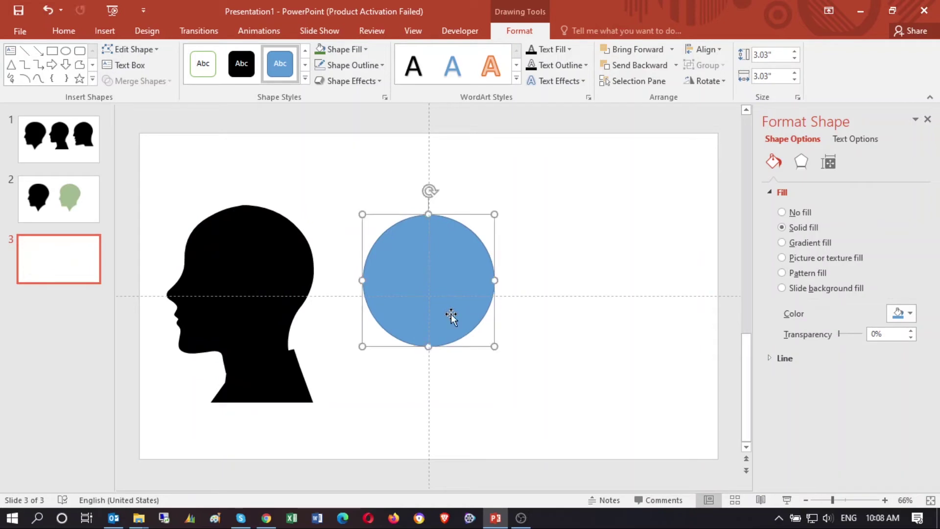
click(387, 159)
Draw a rectangle as wide as the circle, running down from the circle's middle, and raise the circle level with the silhouette's crown
mouse_move(380, 306)
mouse_down()
mouse_move(472, 403)
mouse_move(457, 377)
mouse_up()
drag(457, 343, 489, 342)
mouse_move(425, 393)
mouse_down()
mouse_move(428, 425)
mouse_move(429, 403)
mouse_up()
drag(423, 368, 248, 367)
mouse_move(436, 282)
mouse_down()
mouse_move(249, 271)
mouse_move(435, 273)
mouse_up()
drag(242, 359, 414, 399)
drag(422, 337, 426, 267)
drag(358, 354, 361, 355)
drag(485, 355, 488, 355)
click(558, 351)
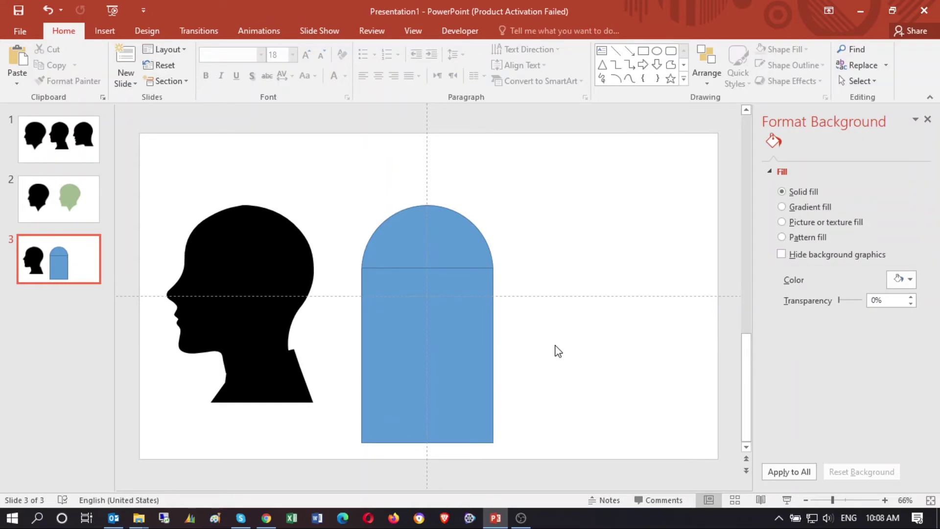
Flatten the circle slightly by lowering its upper edge while keeping its base in place
right_click(491, 337)
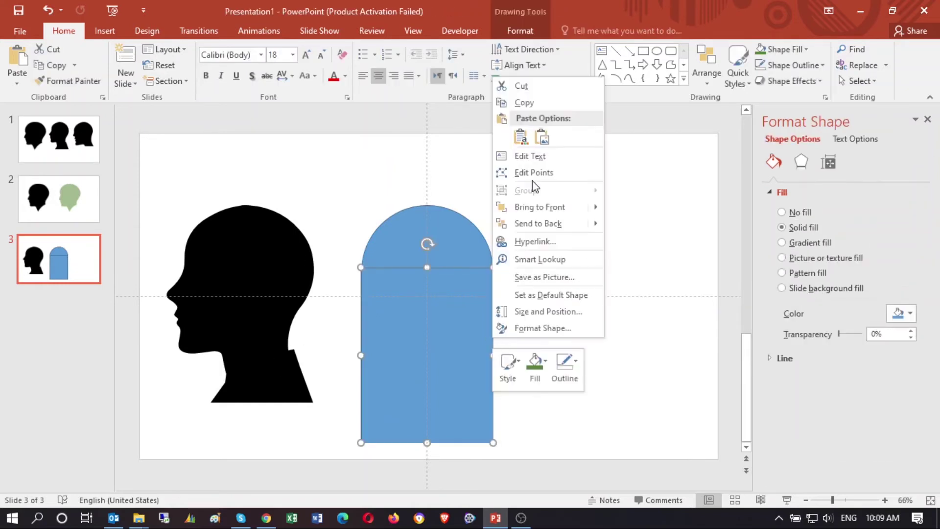
click(466, 236)
drag(427, 204, 426, 214)
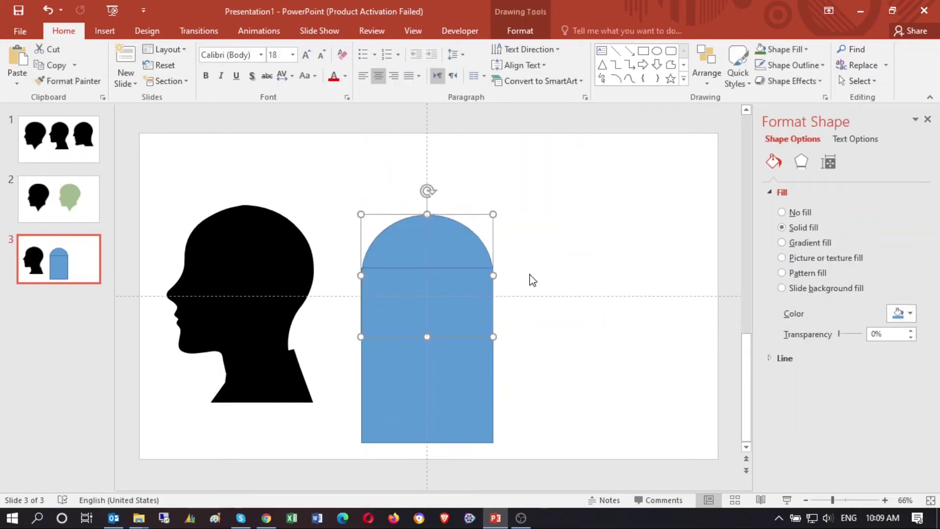
Try to combine the flattened circle and the rectangle into one object
shift+click(463, 388)
right_click(463, 389)
mouse_move(498, 275)
click(608, 275)
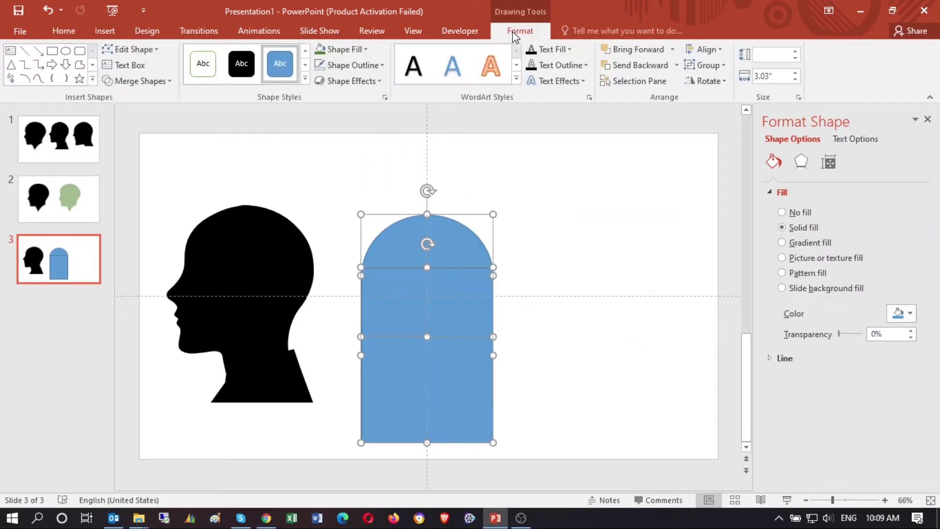
key(ctrl+z)
click(422, 321)
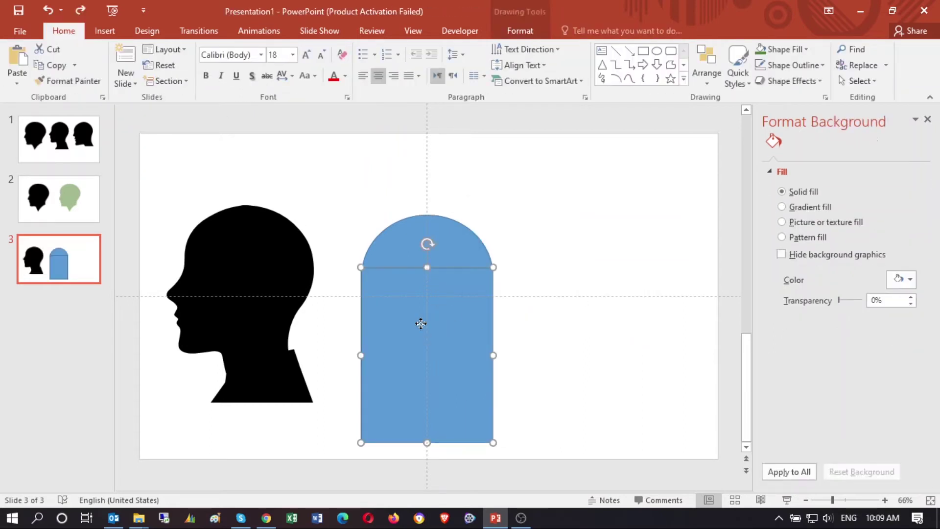